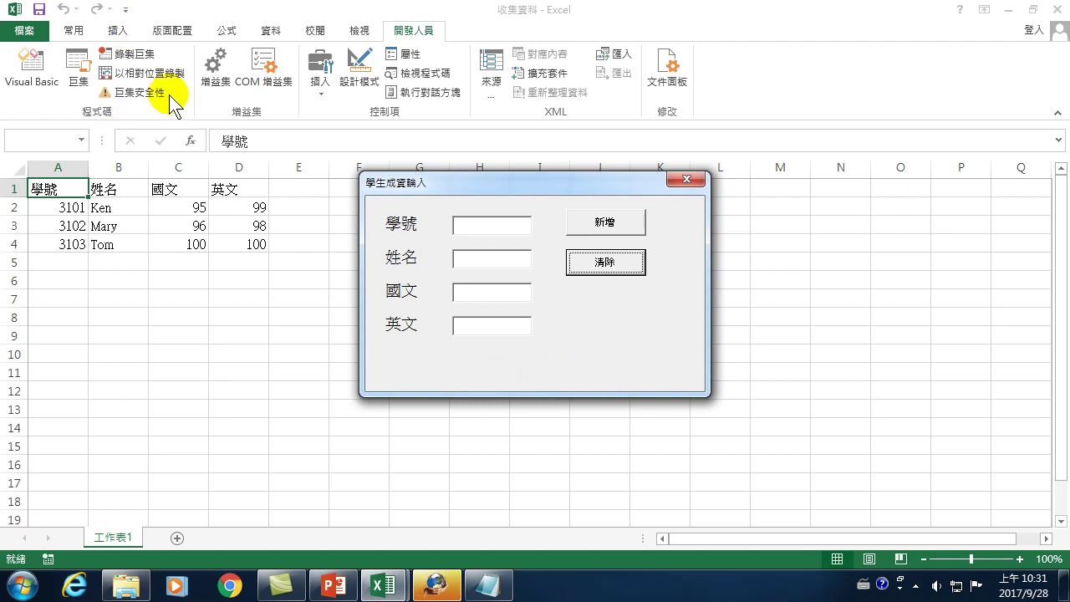
Close the running 學生成資輸入 entry form to get back to the DataForm code
left_click(131, 242)
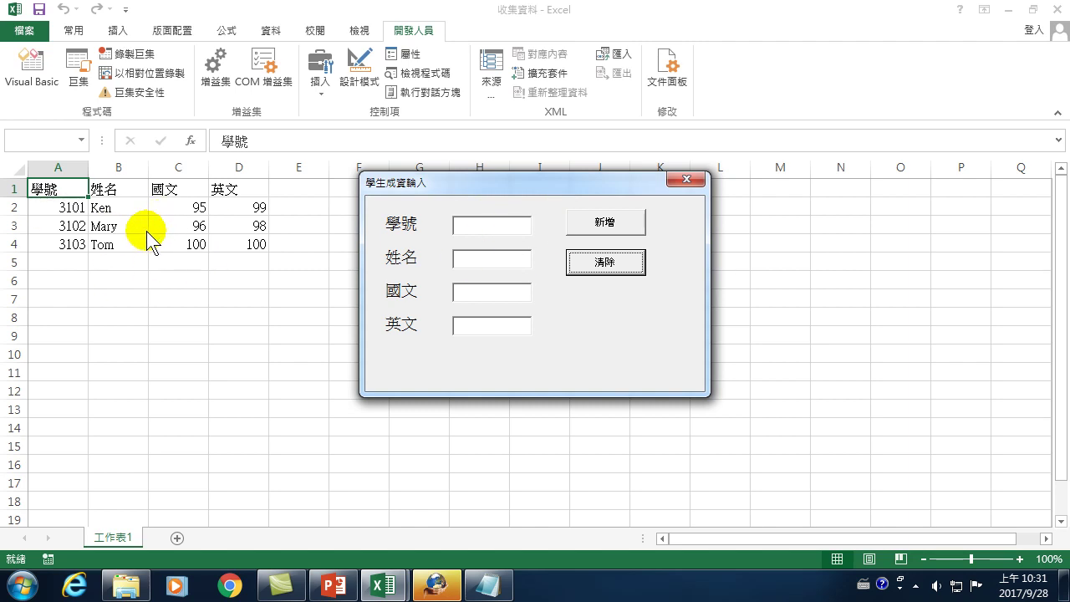
left_click(685, 178)
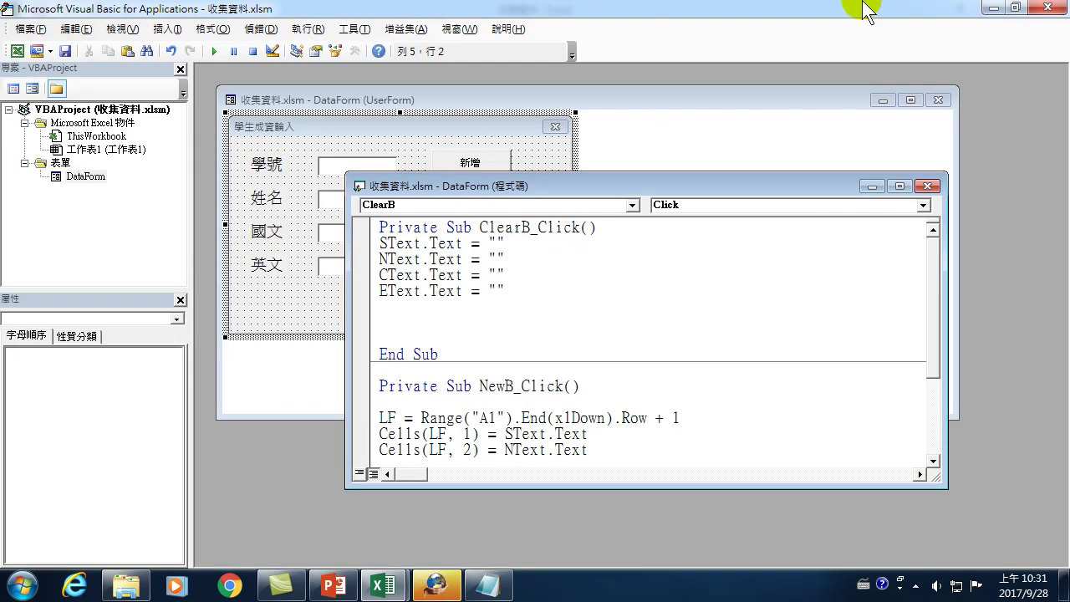
Close the VBA editor, select cell A1 and save the workbook
left_click(1055, 8)
left_click(38, 203)
left_click(38, 188)
left_click(38, 11)
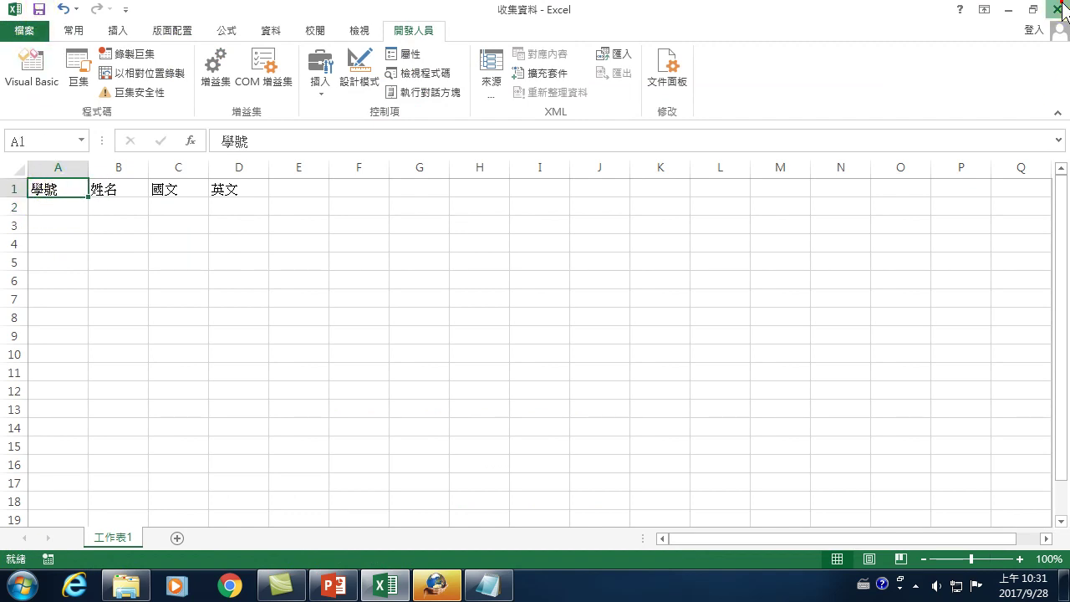
Close Excel and reopen 收集資料 from the 20170928 folder with macros enabled
left_click(1055, 8)
left_click(127, 585)
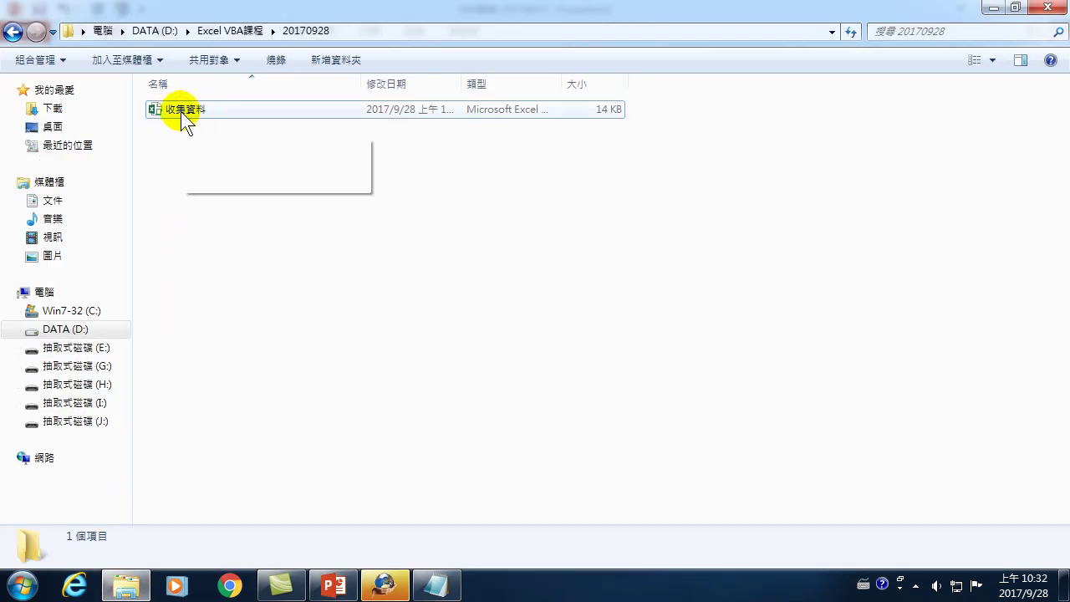
double_click(181, 111)
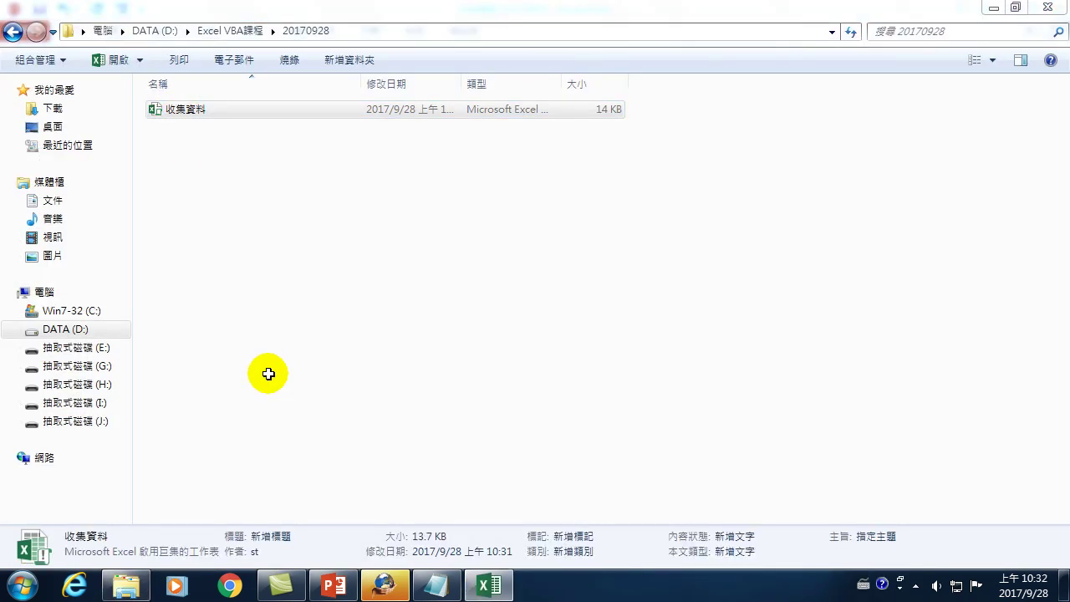
left_click(209, 131)
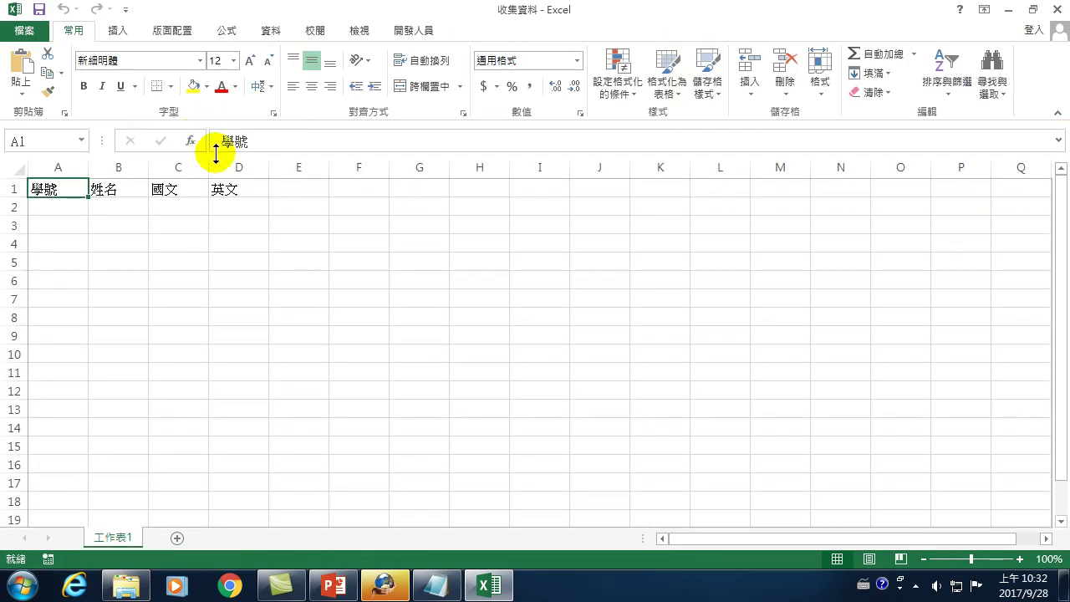
Merge and center cells G3:G4, then undo the merge
left_click_drag(418, 242, 413, 229)
left_click(418, 83)
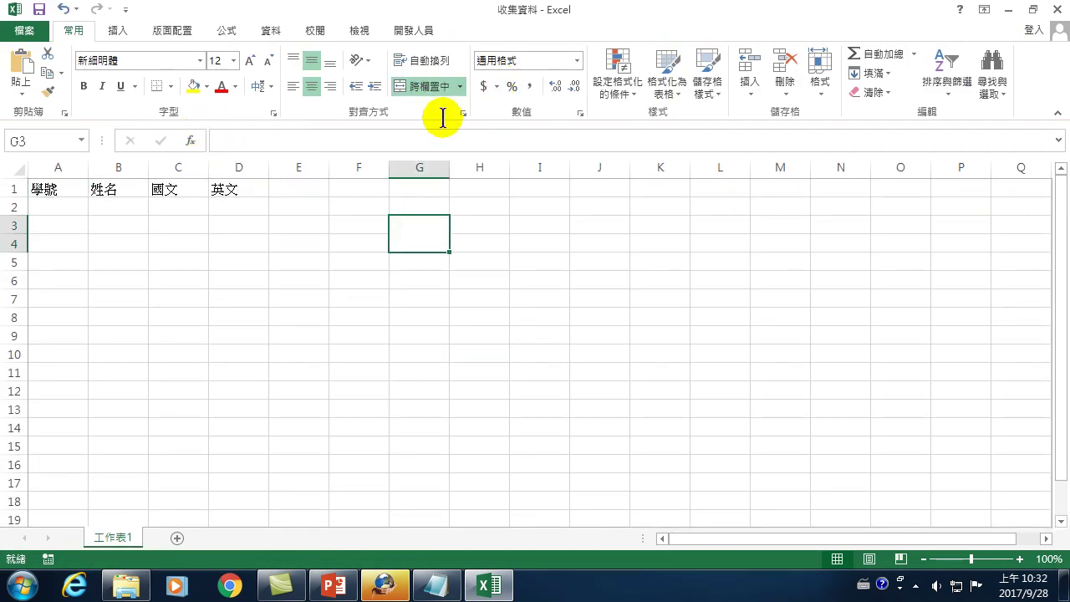
left_click(334, 261)
key("ctrl+z")
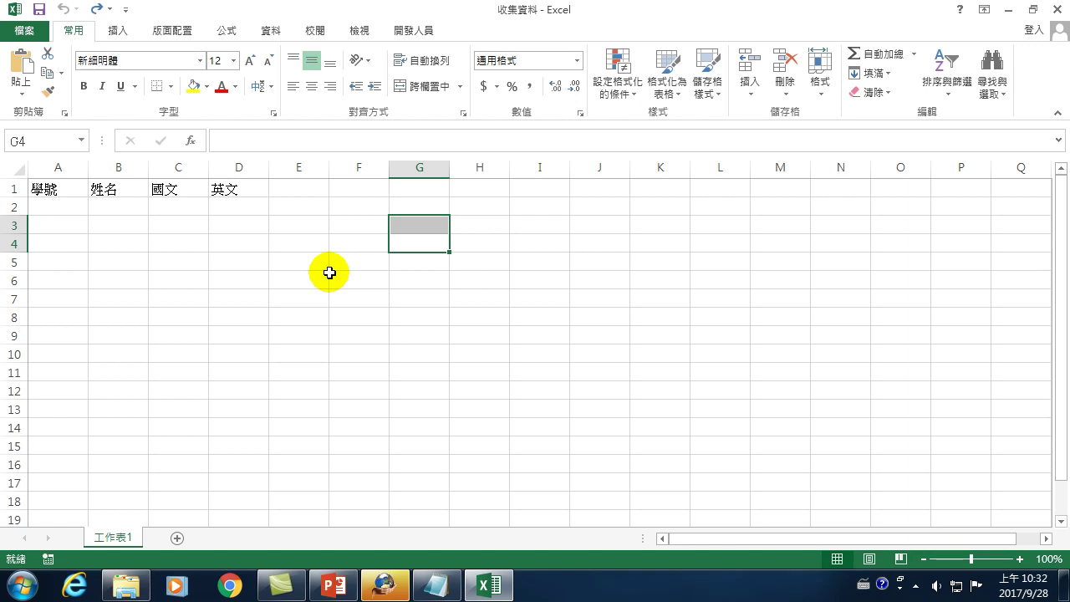
Cancel closing the workbook and switch to the 開發人員 (Developer) tab
left_click(1056, 8)
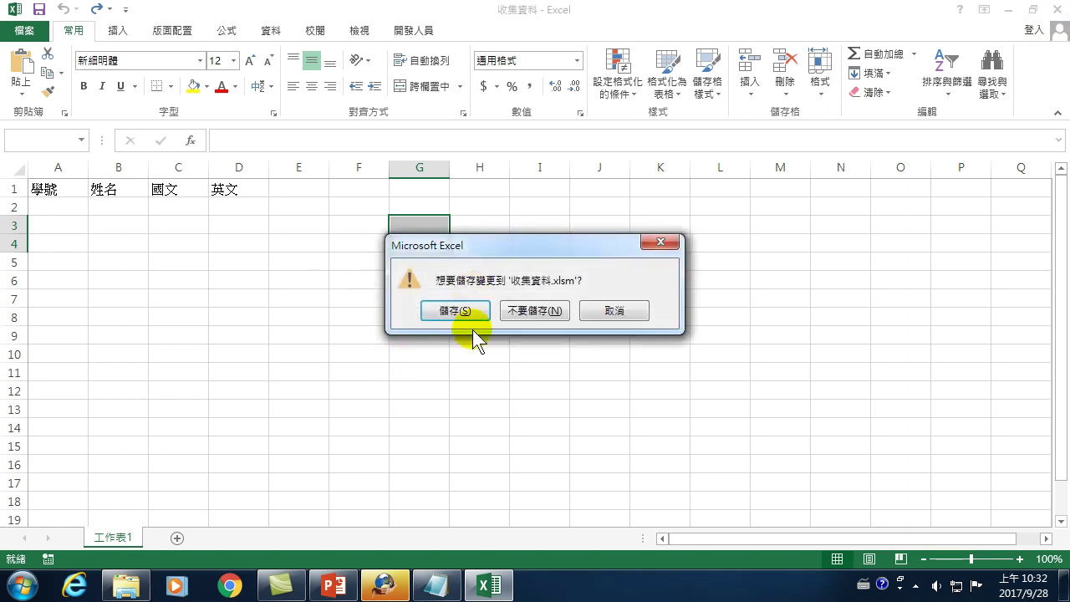
left_click(616, 314)
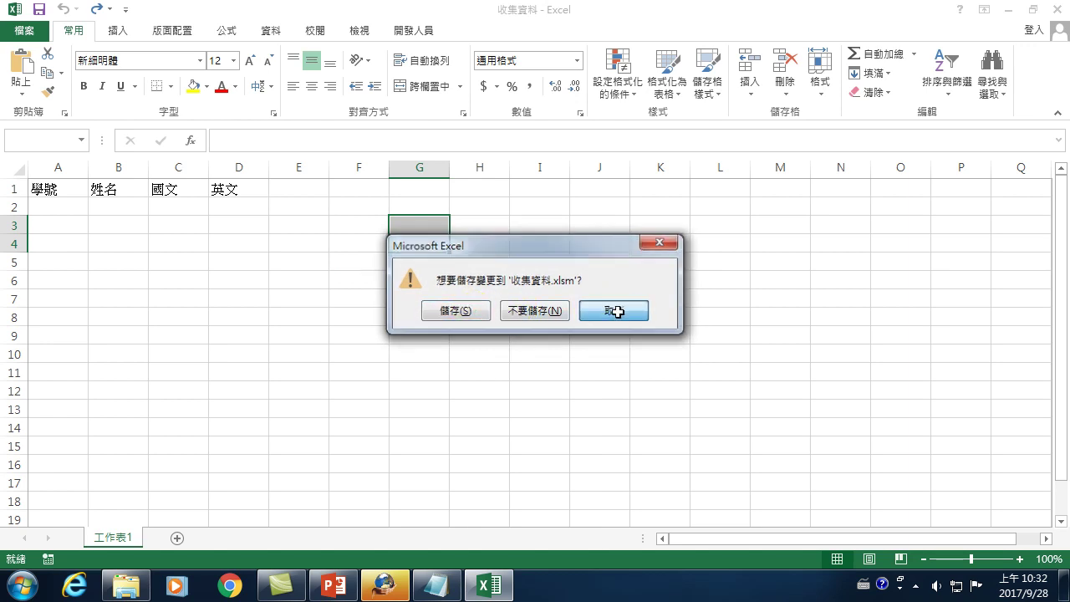
left_click(410, 32)
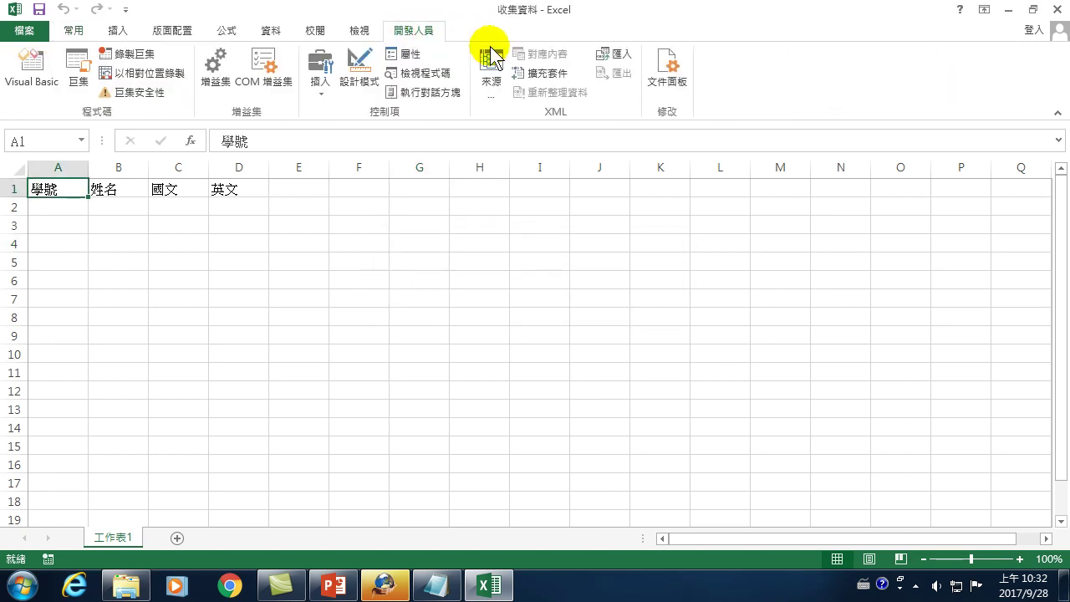
Launch Visual Basic, expand the 表單 folder and open the ThisWorkbook code window
left_click(31, 63)
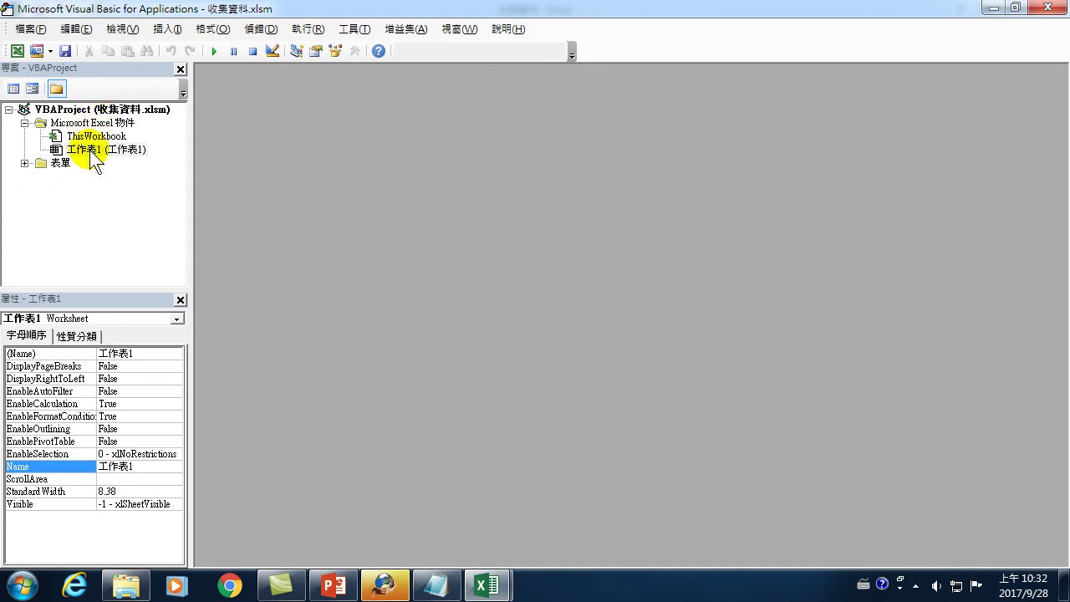
left_click(25, 163)
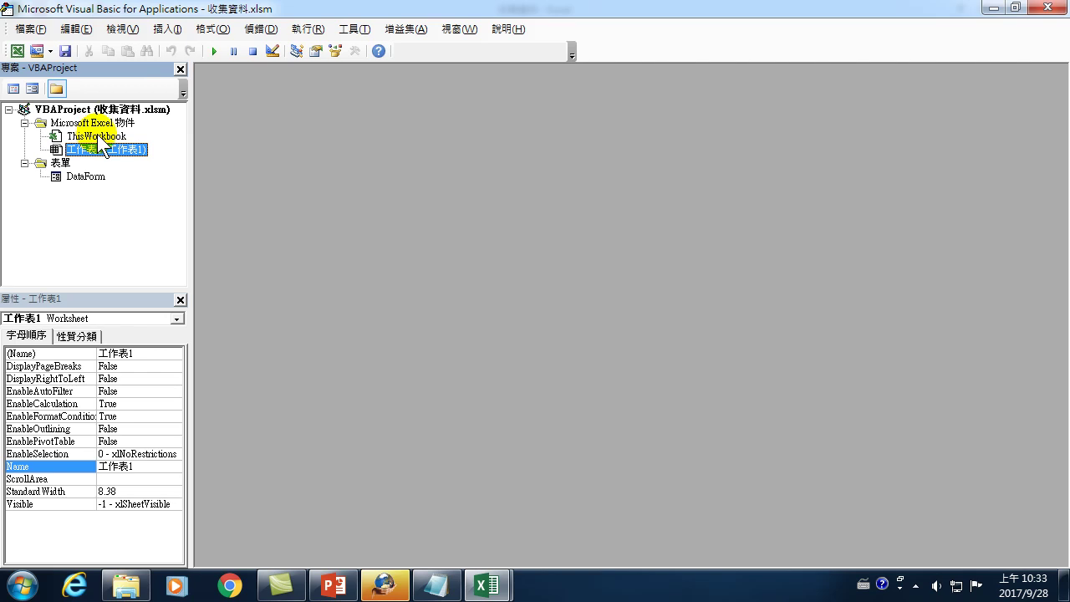
double_click(98, 136)
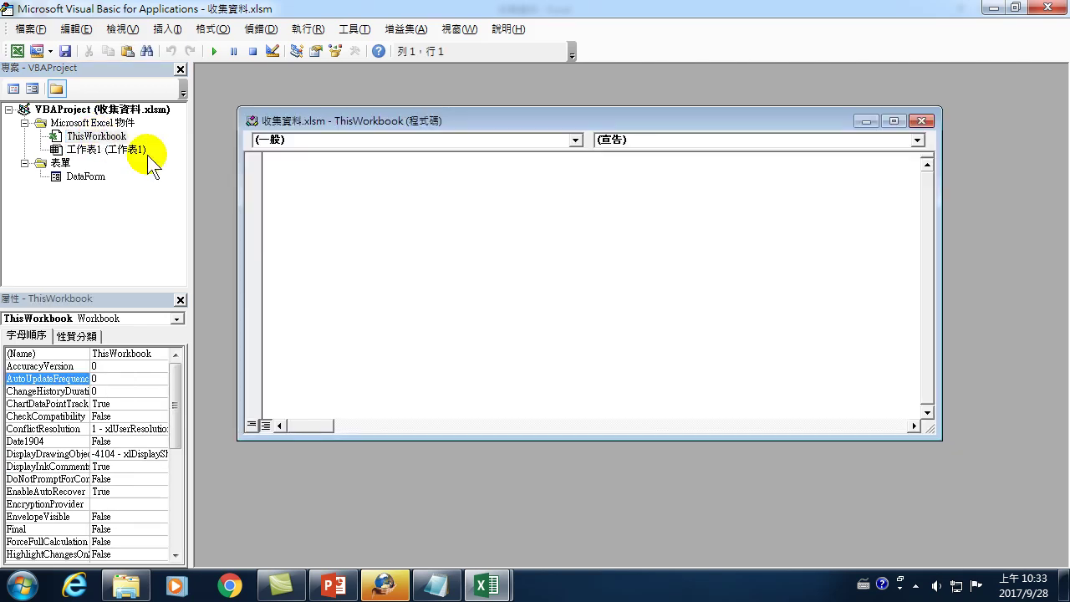
Create a Workbook_Open event procedure in ThisWorkbook
left_click(343, 140)
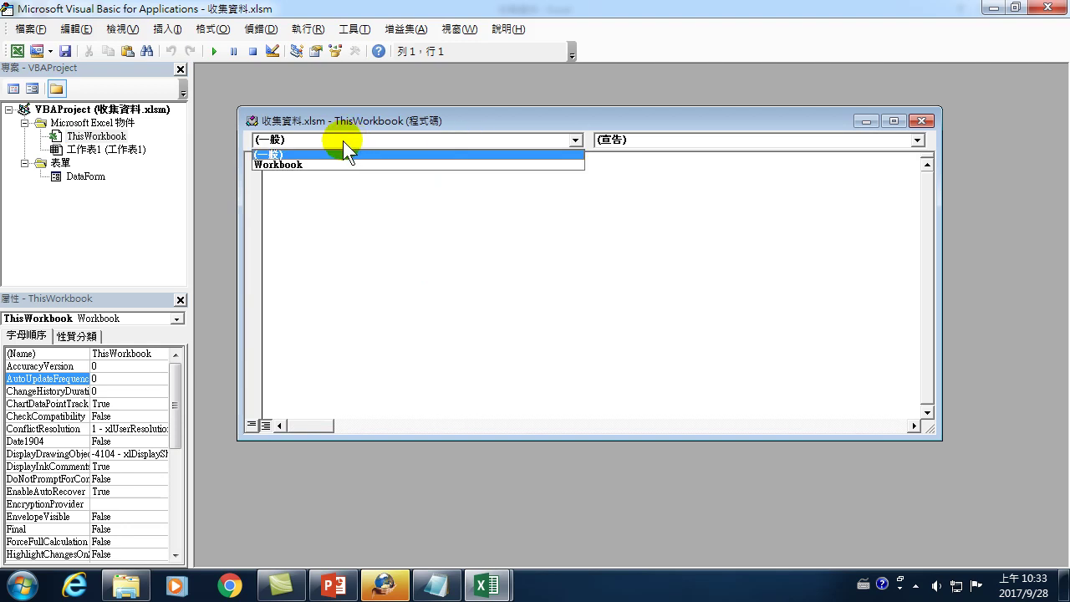
left_click(288, 165)
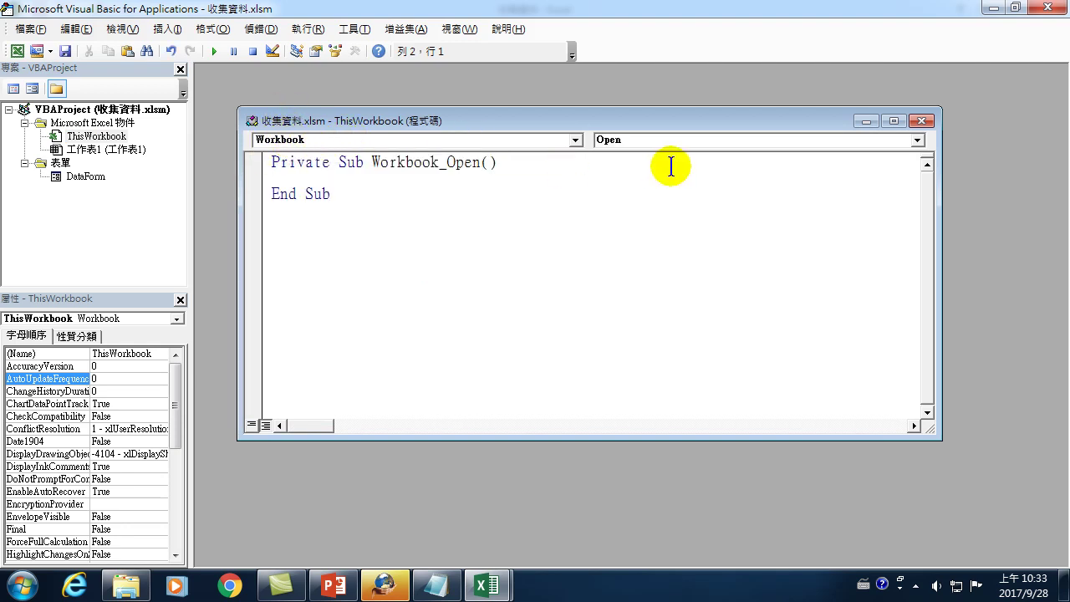
left_click(628, 139)
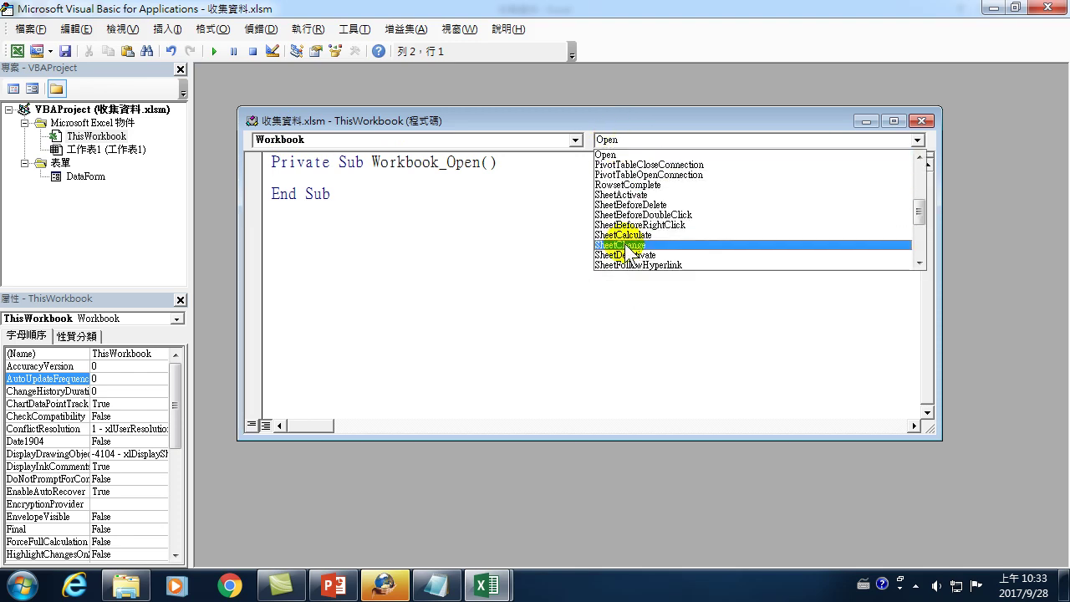
left_click(609, 139)
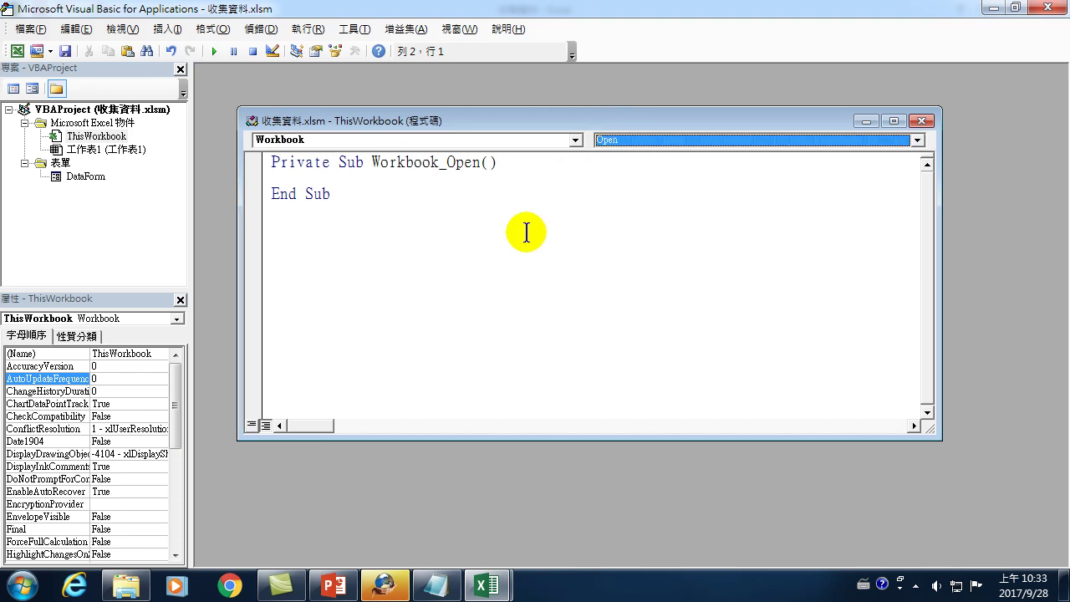
Write DataForm.Show inside Workbook_Open and close the VBA editor
left_click(351, 173)
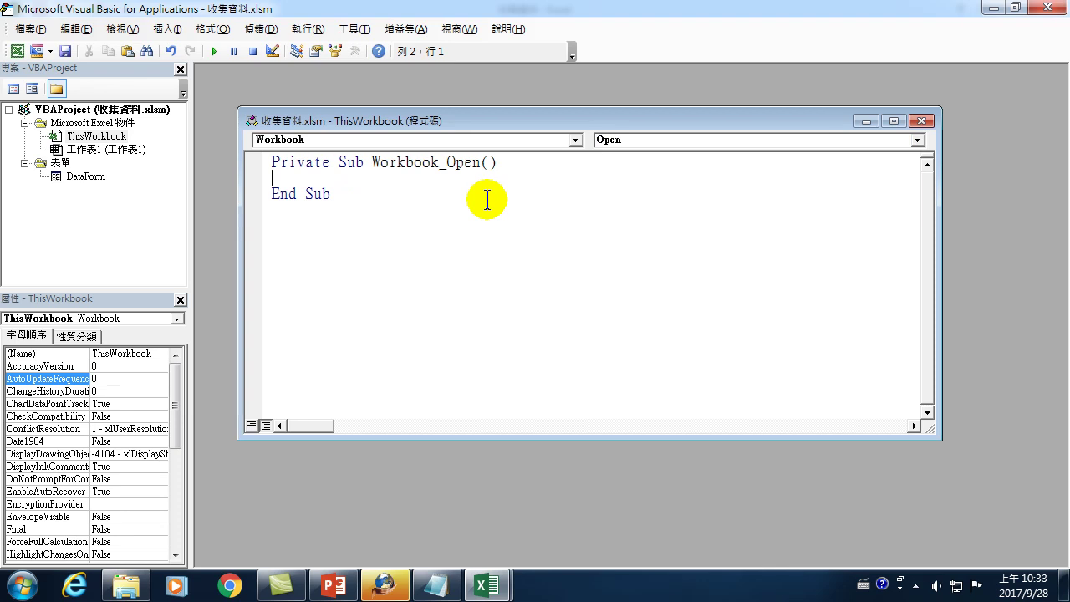
type("D")
key("BackSpace")
type("DataF")
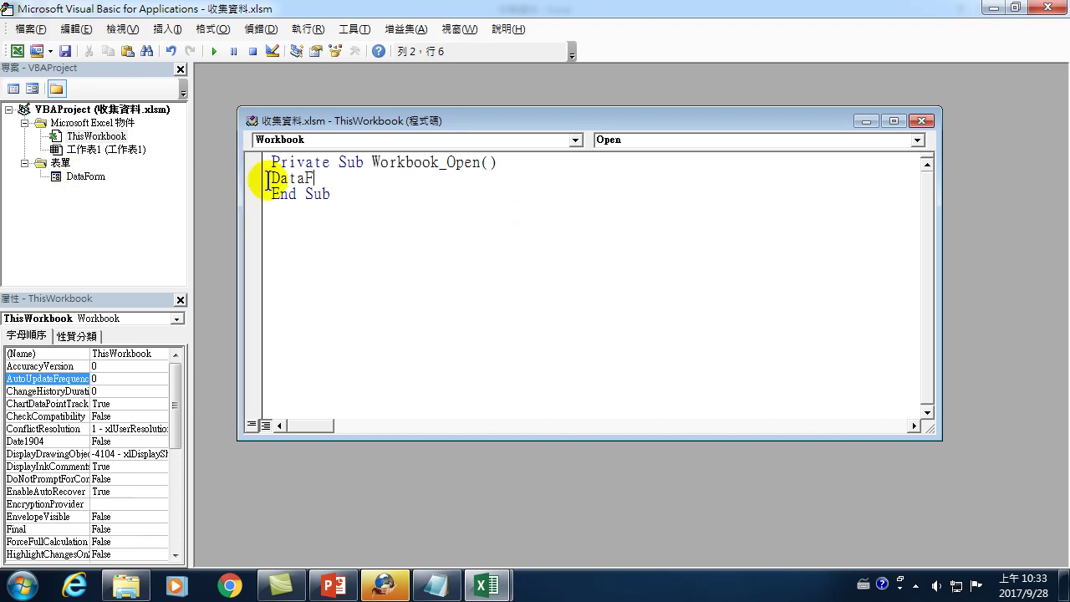
type("orm.")
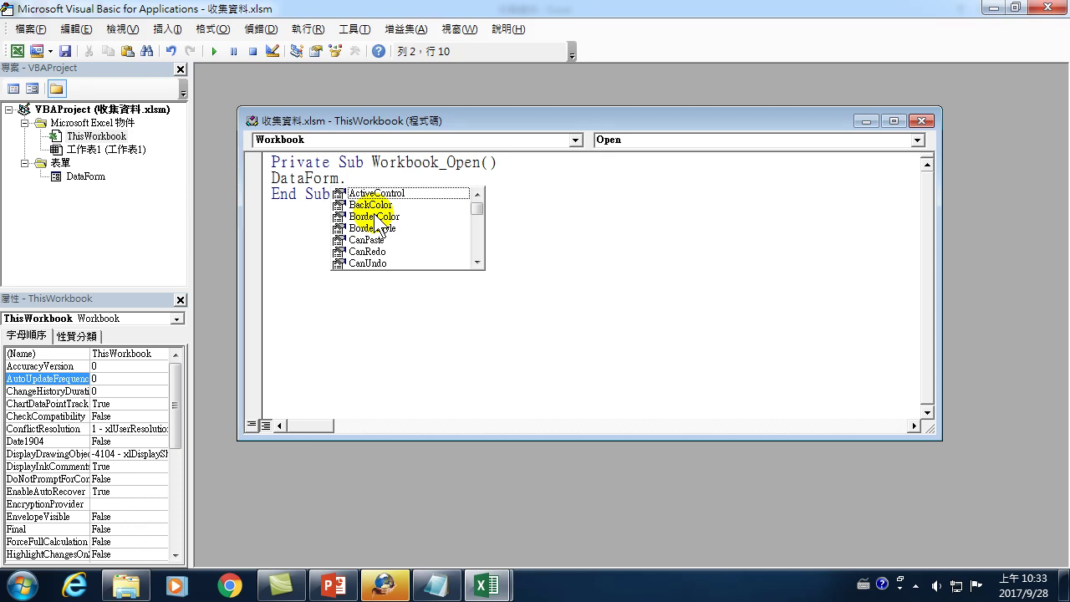
type("show")
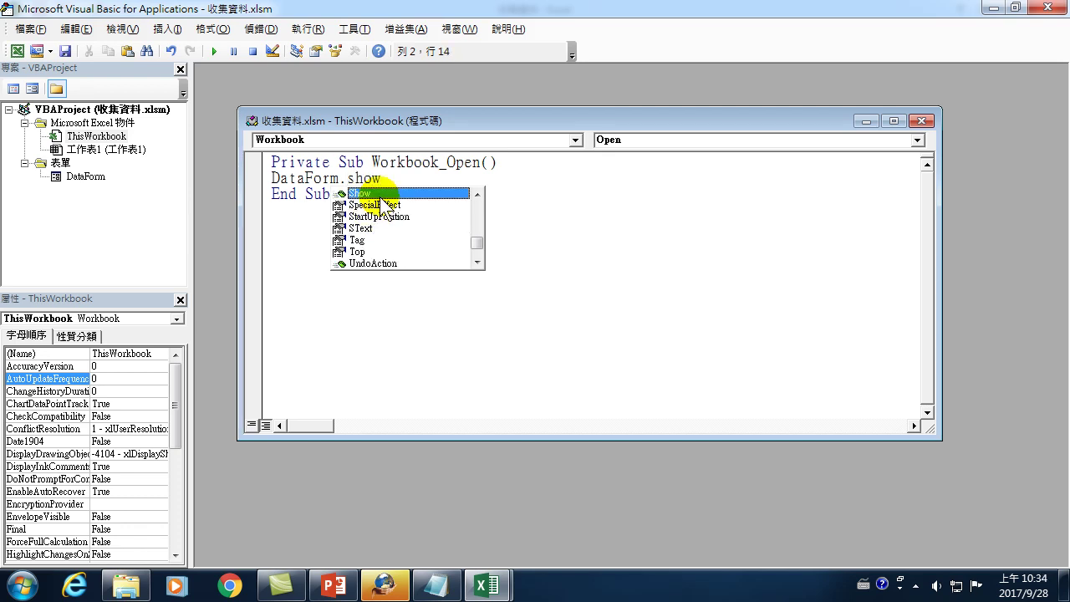
mouse_move(478, 243)
left_mouse_down()
mouse_move(478, 219)
mouse_move(473, 230)
left_mouse_up()
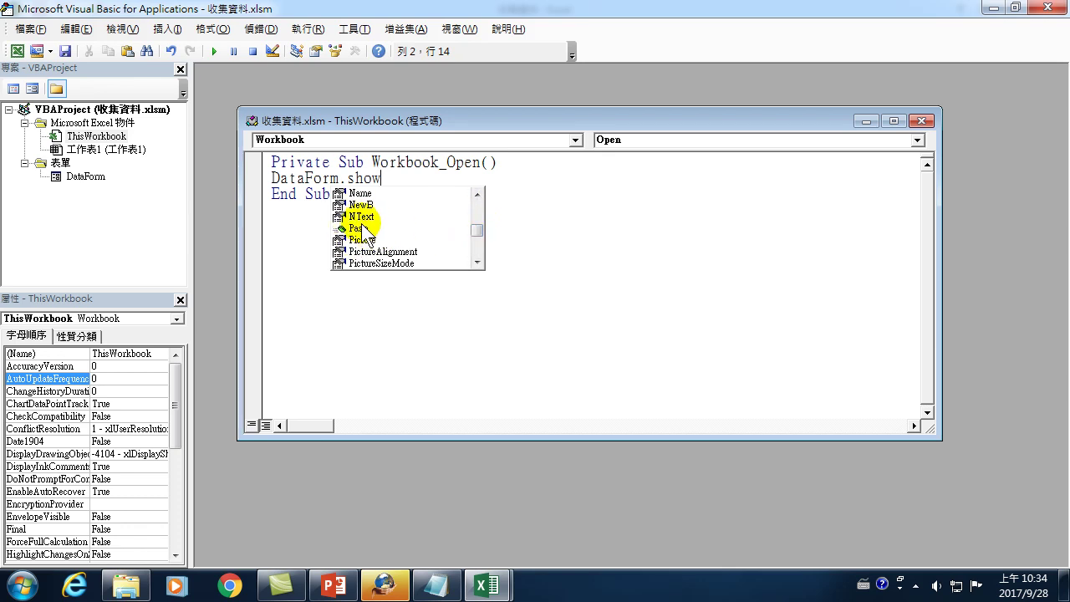
left_click(591, 323)
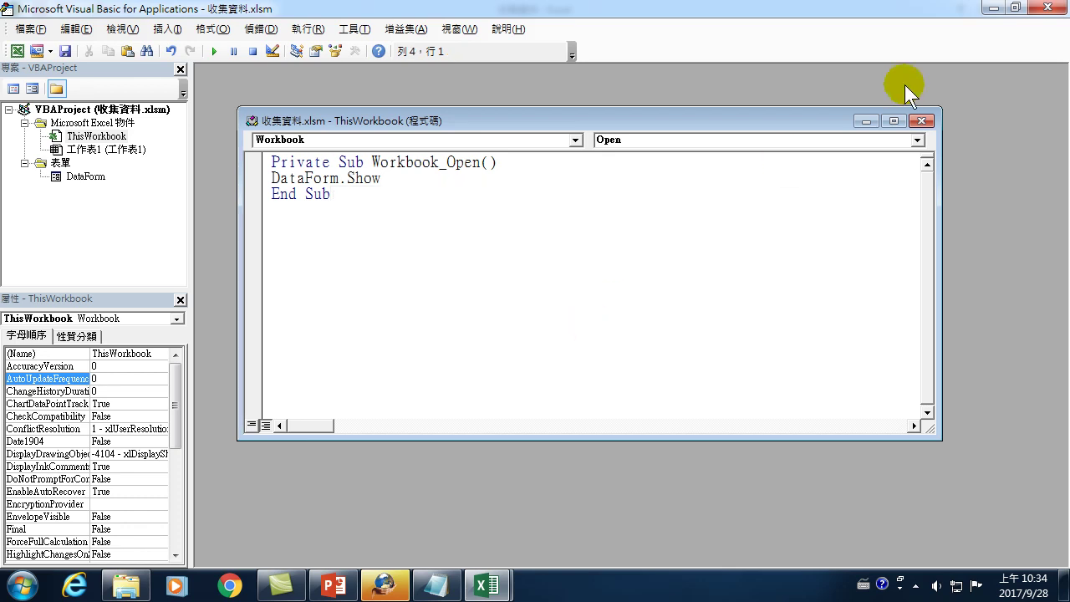
left_click(1051, 8)
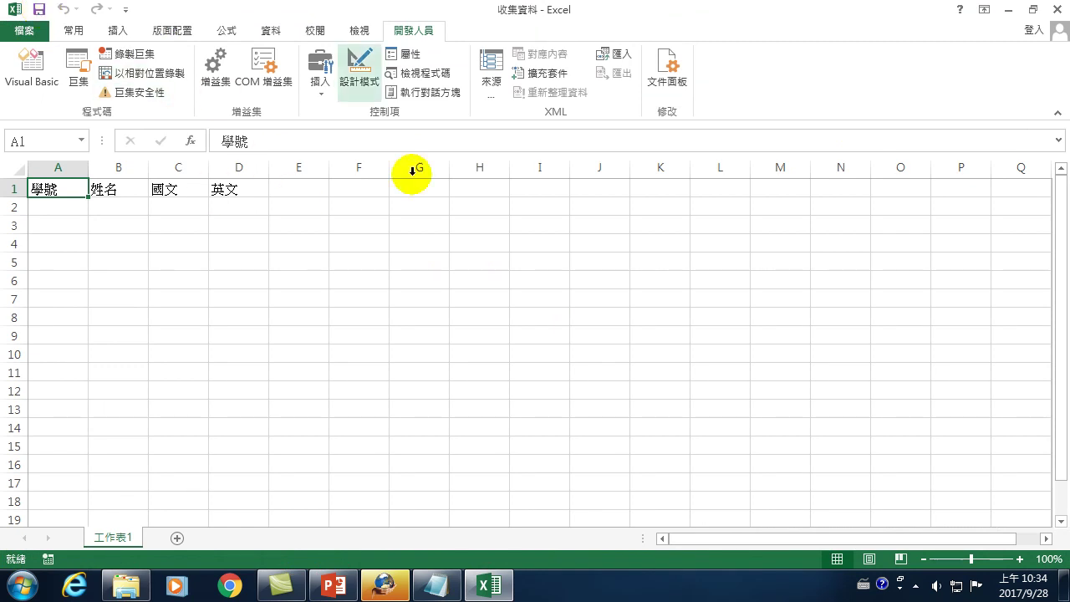
Close Excel so the workbook can relaunch with its new startup code
left_click(1055, 9)
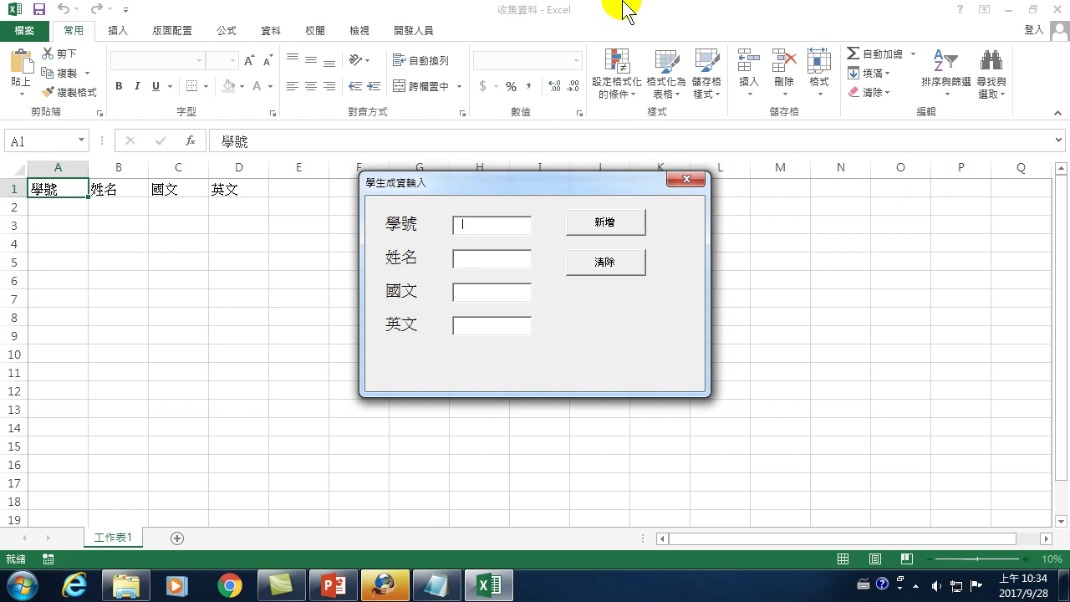
Submit ID 3101, the student's name, 國文 95 and 英文 88 through the form, triggering error 1004
left_click(829, 147)
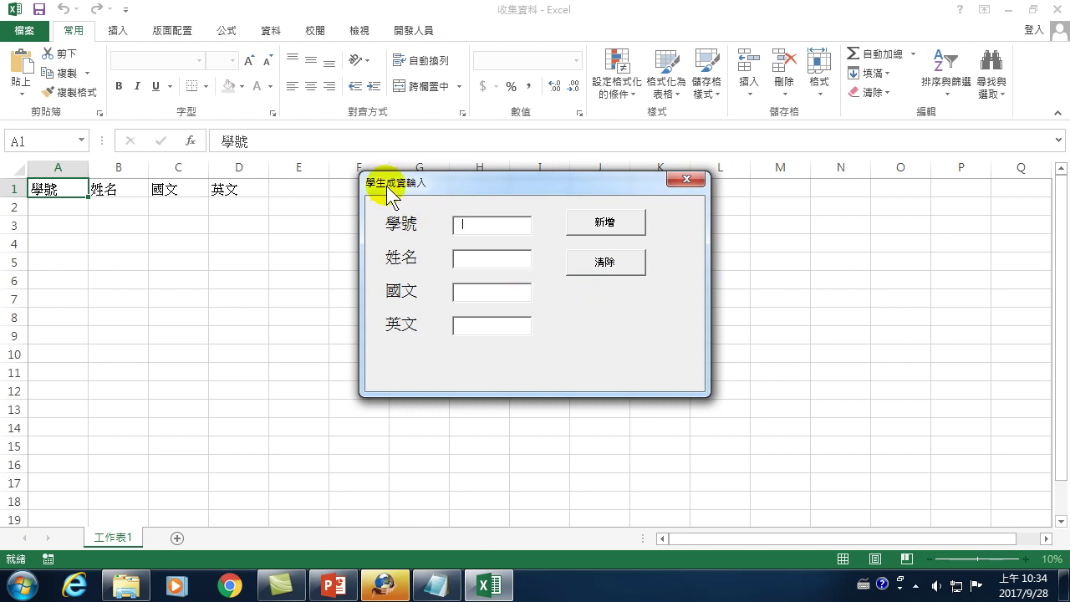
left_click(487, 231)
type("3101")
left_click(485, 259)
type("Ken")
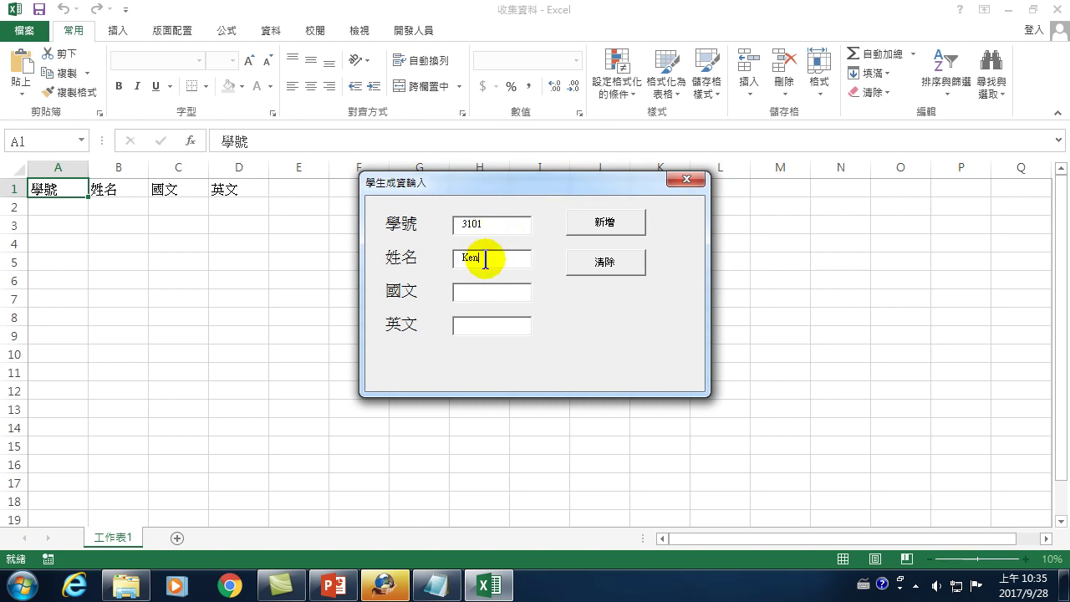
left_click(476, 293)
type("95")
key("Tab")
type("88")
left_click(620, 222)
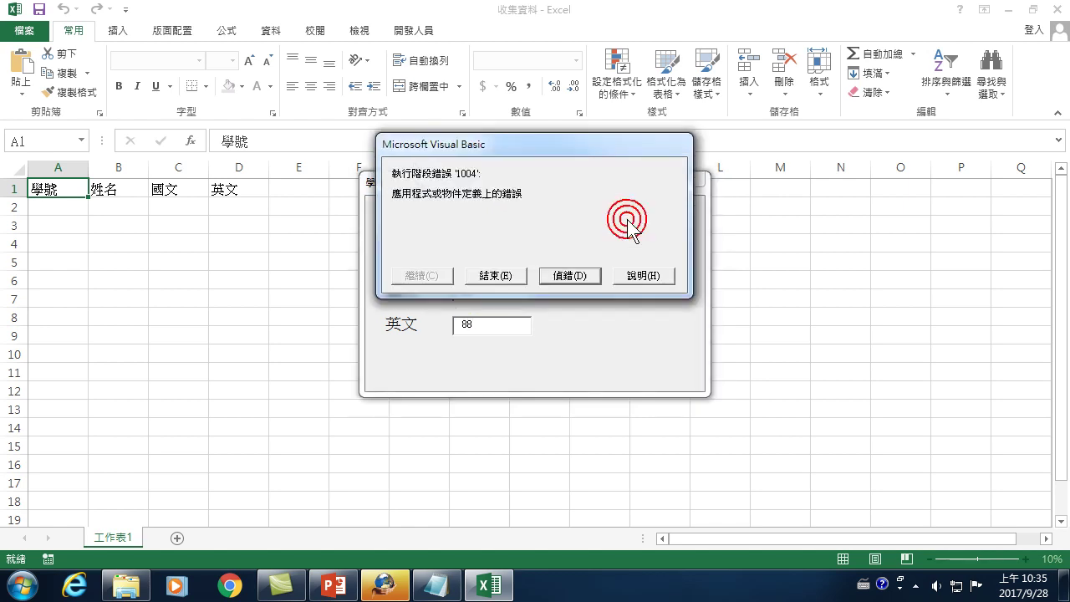
Debug to the failing Cells line, stop the test form, close the editor and select A2
left_click(560, 275)
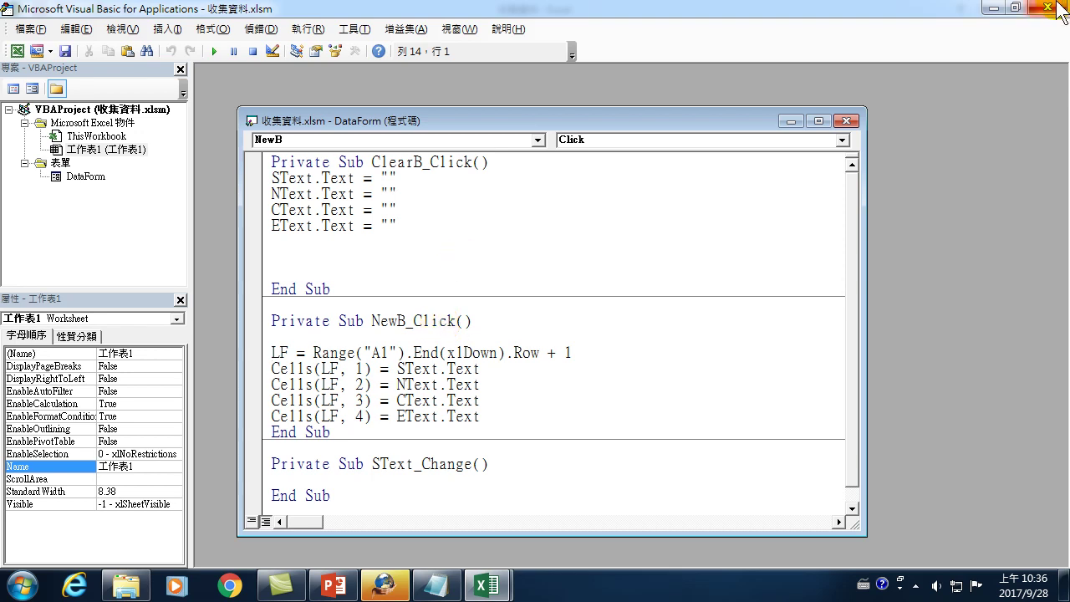
left_click(214, 51)
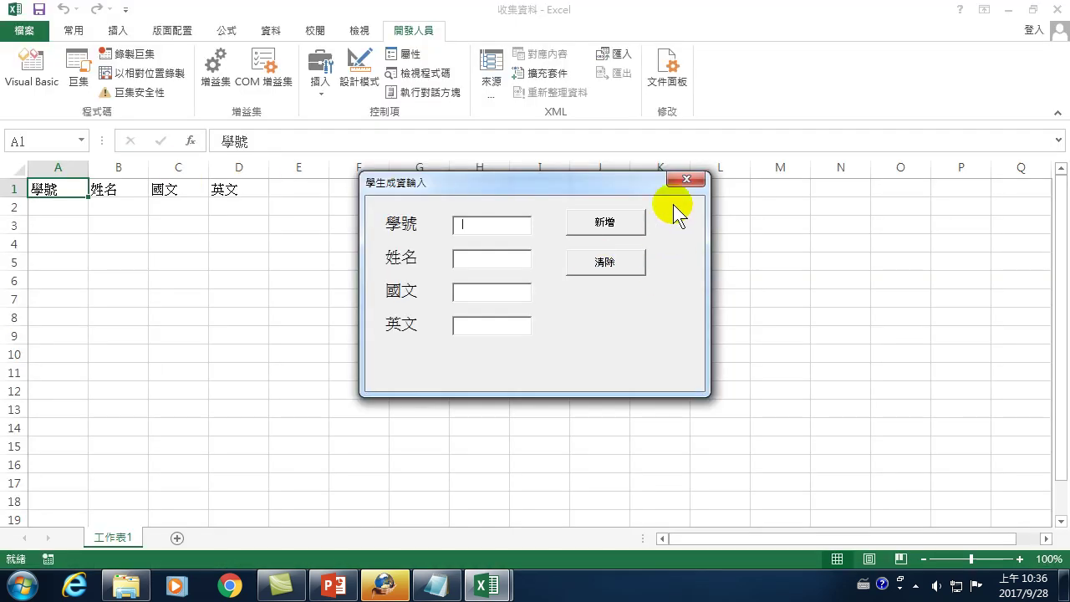
left_click(686, 179)
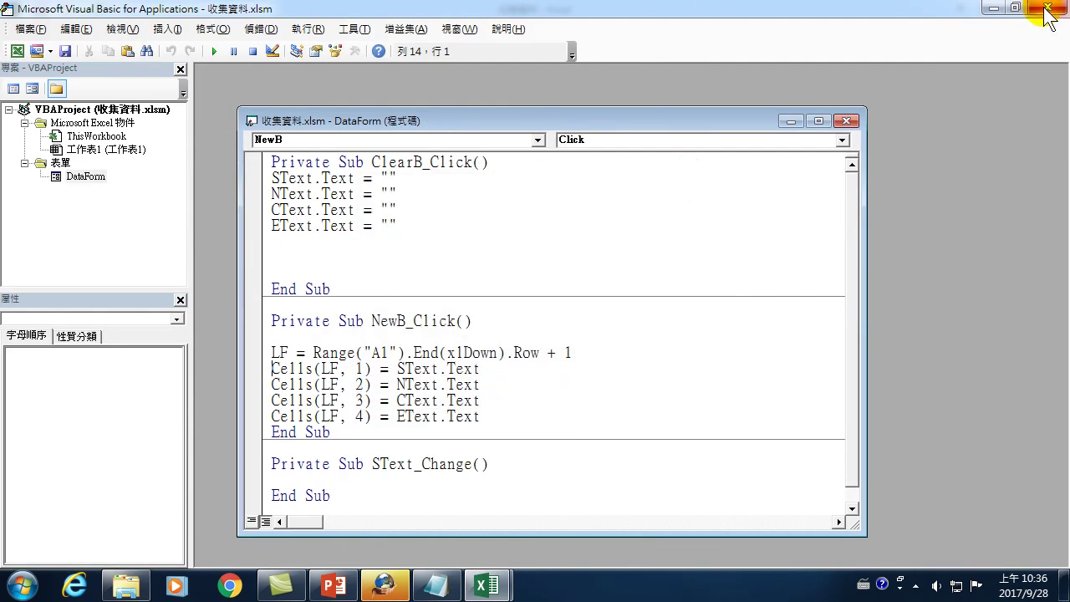
left_click(1047, 9)
left_click(53, 204)
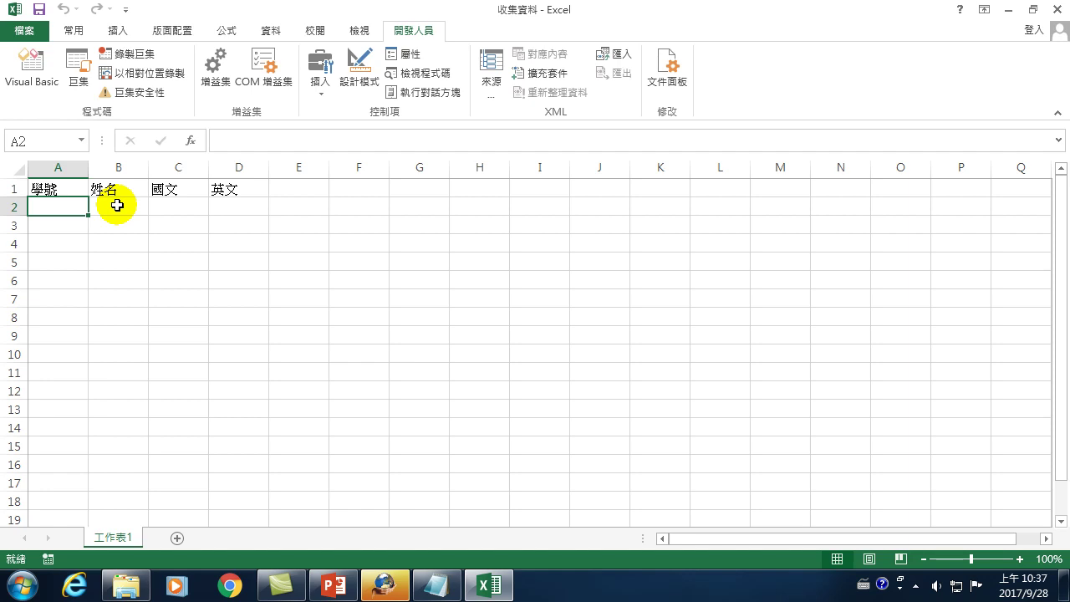
Type the record directly into A2:D2: 3101, the student's name, 95 and 98
type("3101")
left_click(117, 205)
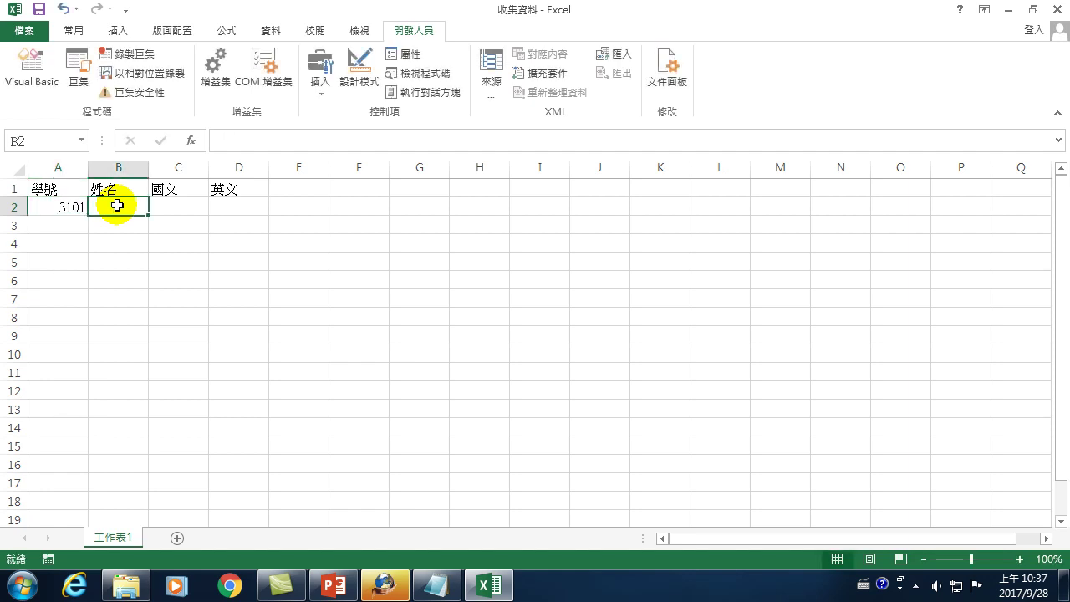
type("len")
key("BackSpace")
key("BackSpace")
key("BackSpace")
type("Ken")
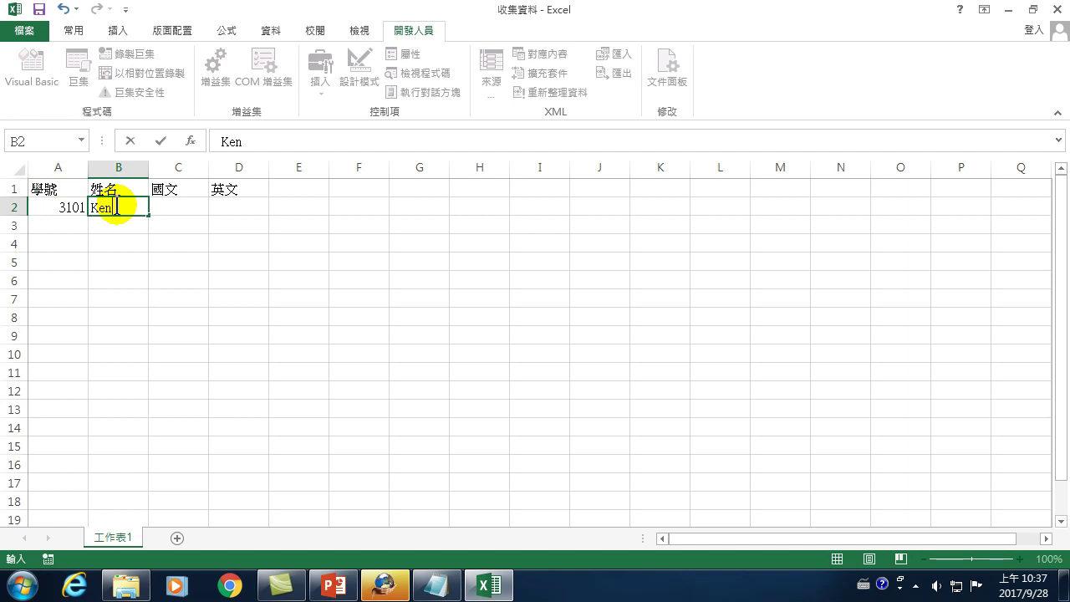
key("Tab")
type("95")
key("Tab")
type("98")
key("Return")
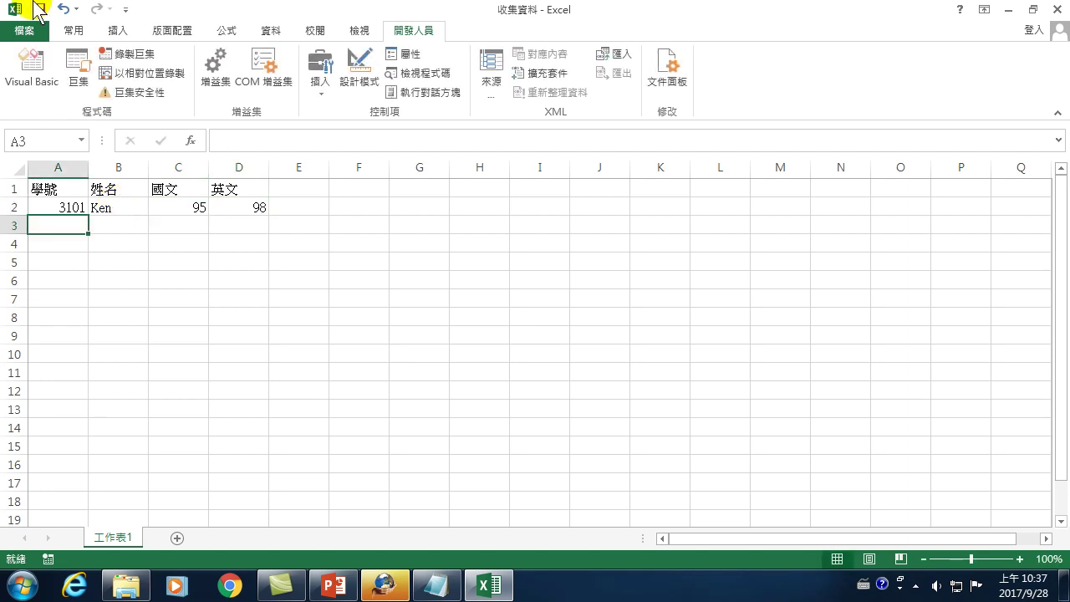
Test-run the form once from the VBA editor, then save the workbook with its row 2 record
left_click(77, 190)
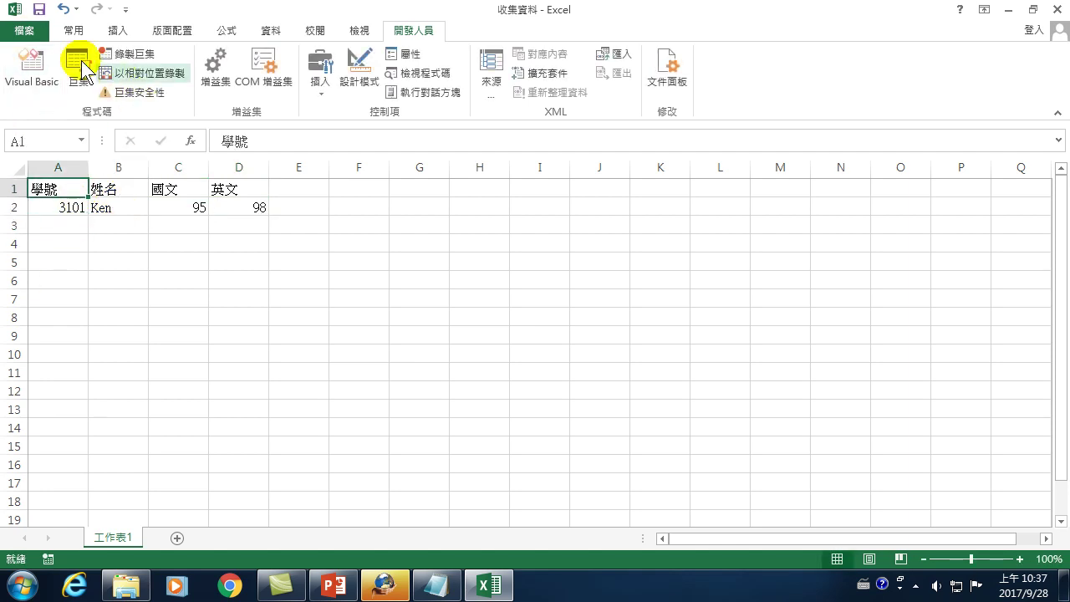
left_click(31, 65)
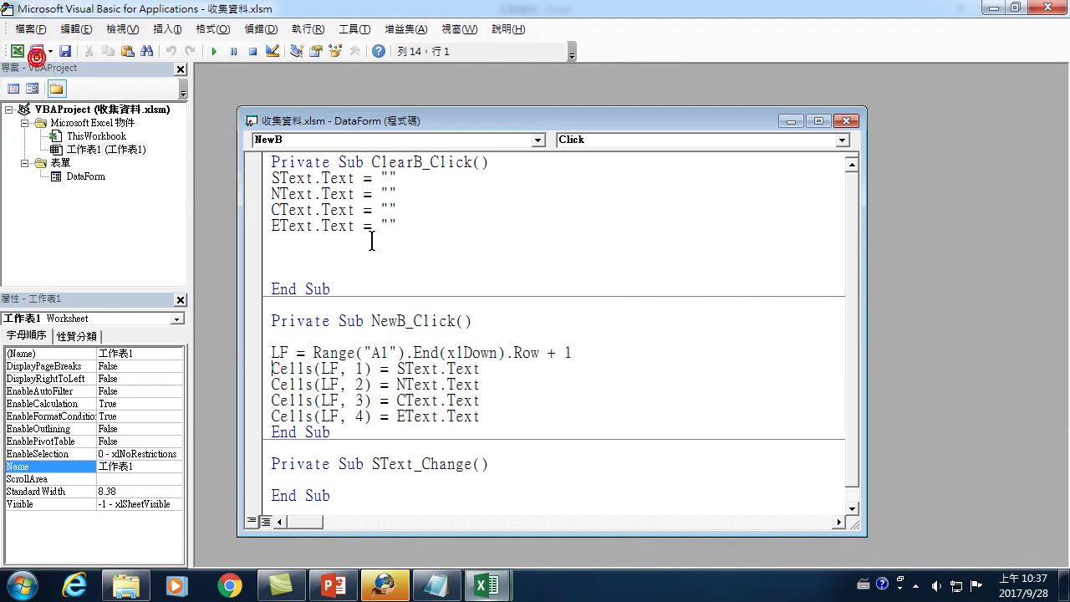
left_click(215, 52)
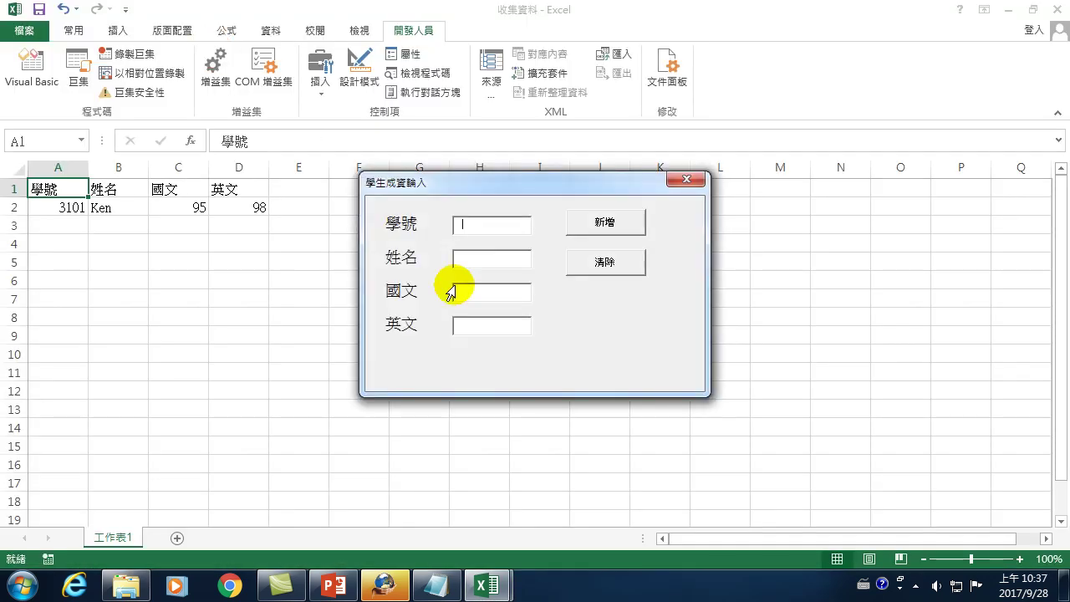
left_click(694, 178)
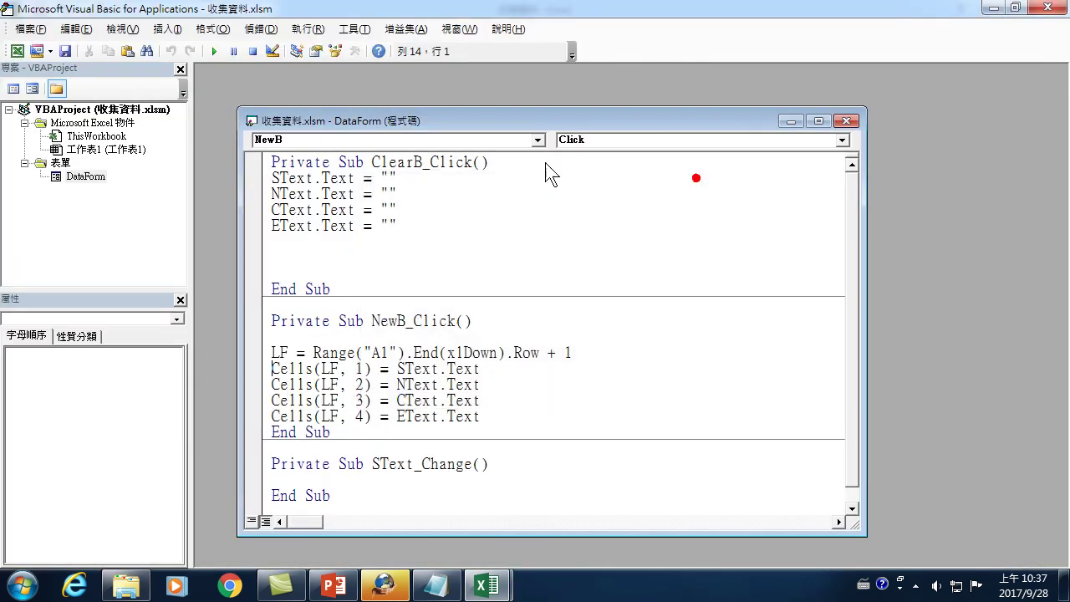
left_click(1047, 8)
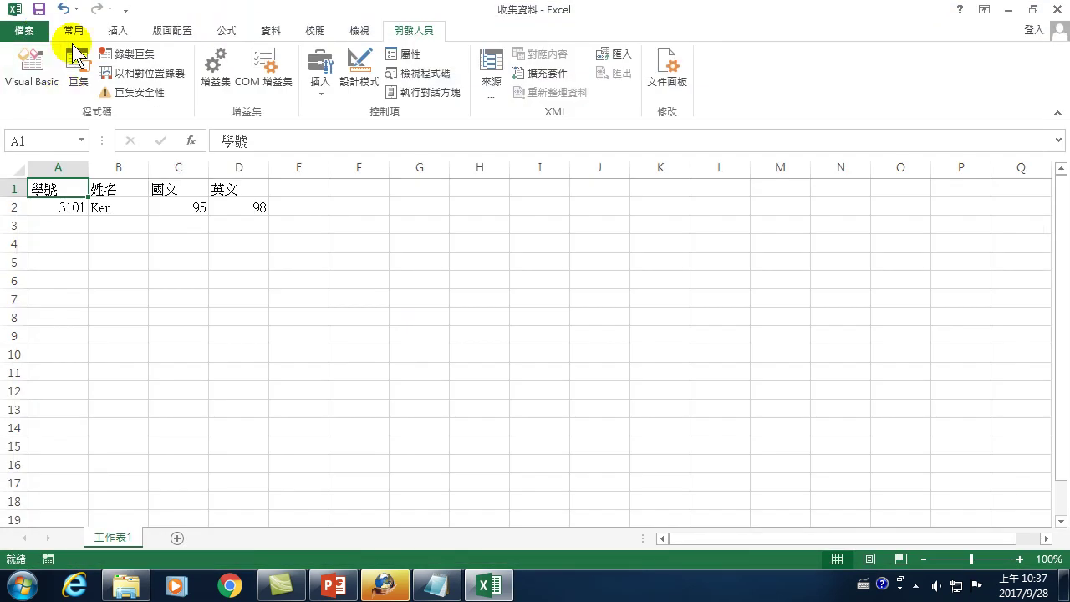
left_click(40, 9)
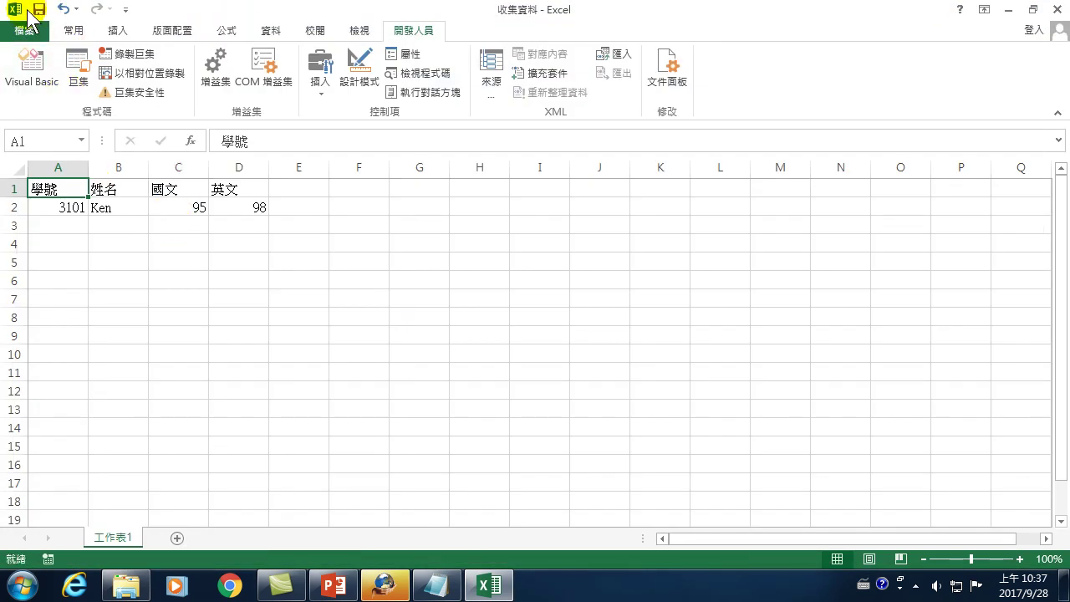
left_click(37, 9)
Close Excel and reopen the 收集資料 workbook from the 20170928 folder so its entry form appears
left_click(1055, 9)
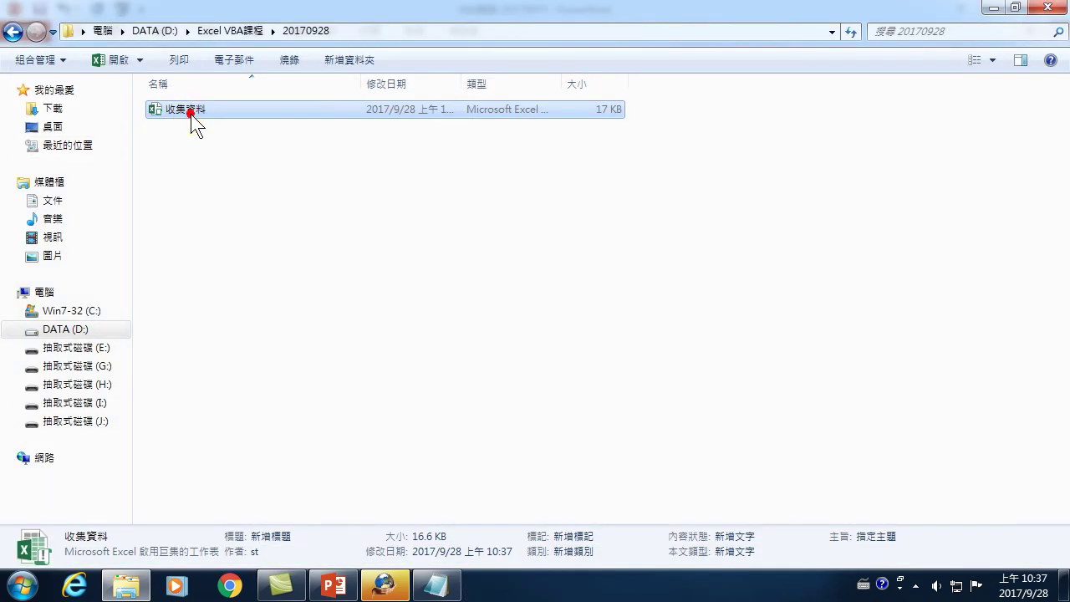
double_click(191, 112)
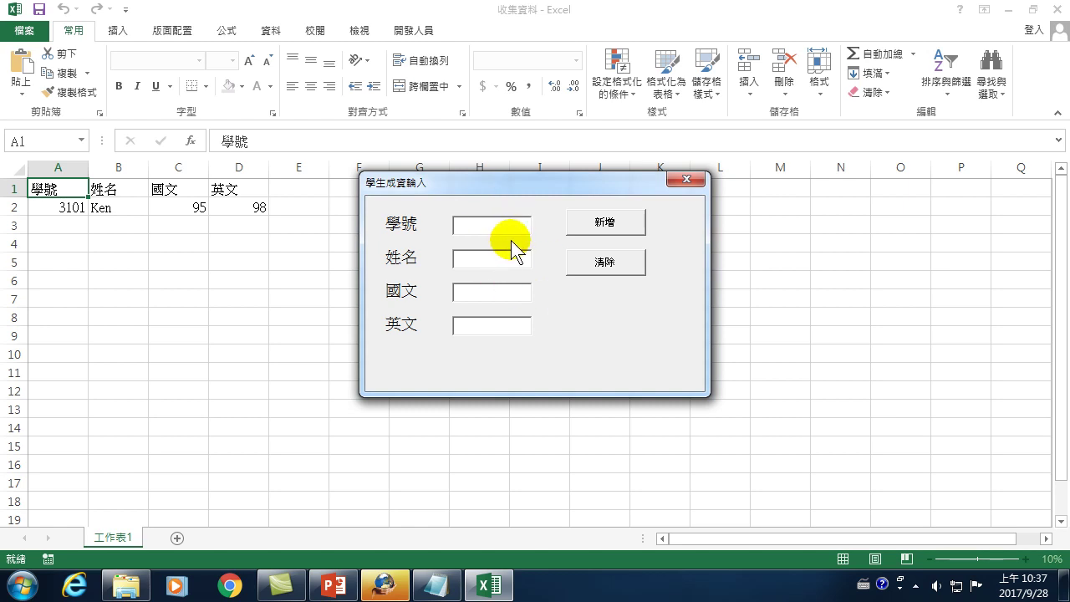
Enter student ID 3108 with the student's name and scores 92 and 100, and submit with 新增
left_click(479, 224)
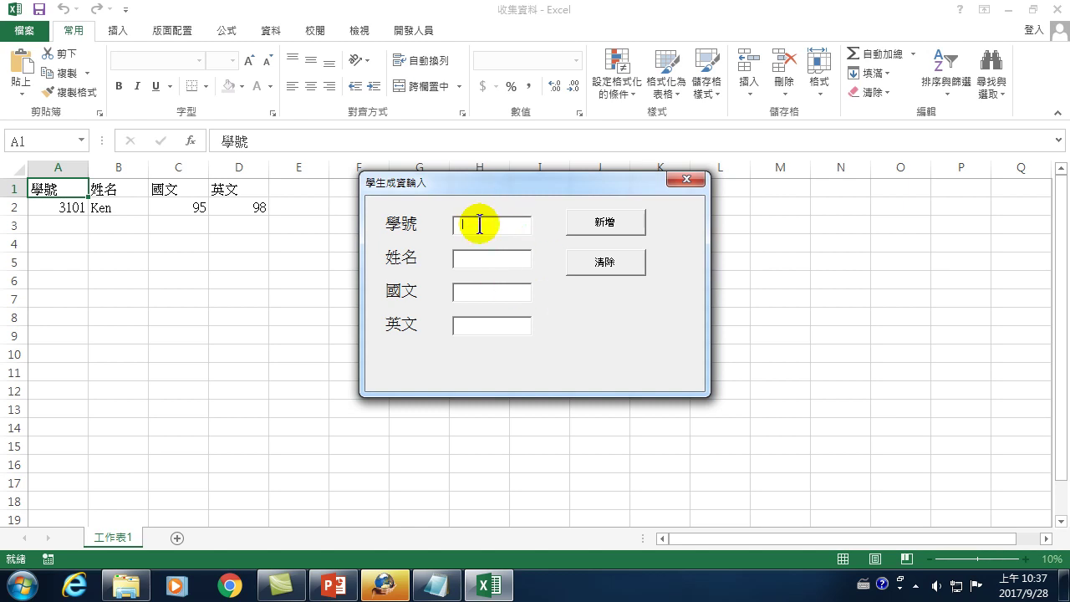
type("310Tom")
key("Tab")
type("92")
key("Tab")
type("100")
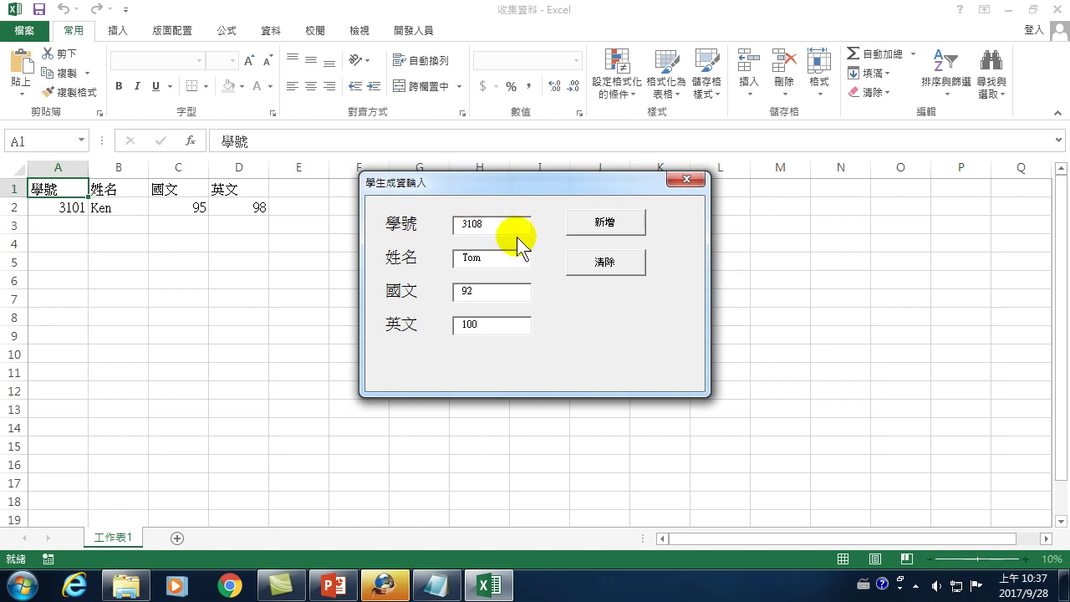
left_click(604, 221)
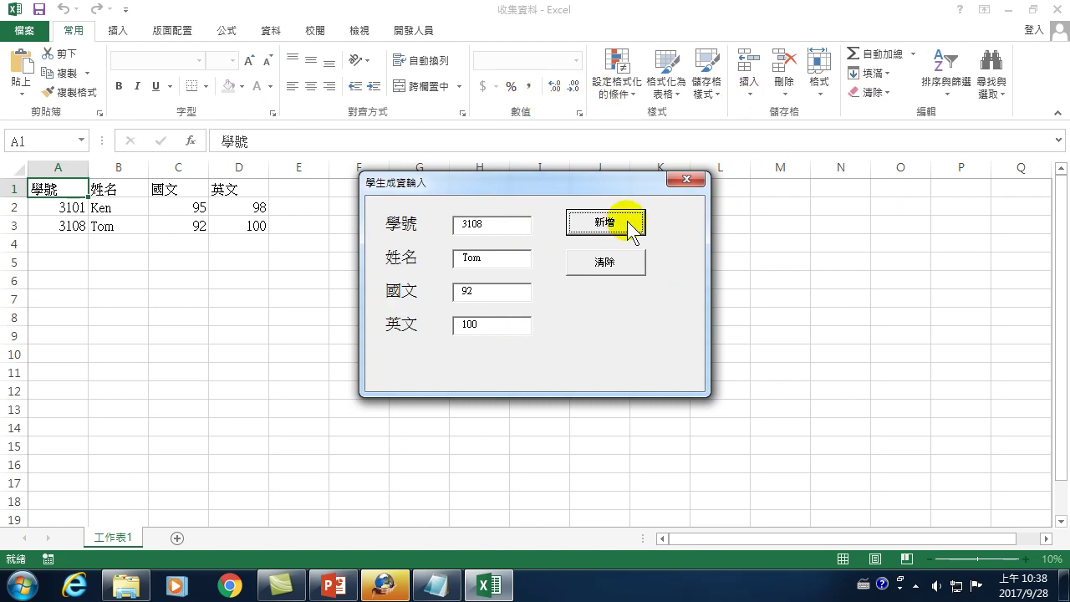
Close the entry form, save the workbook with both student records, and exit Excel
left_click(685, 178)
left_click(40, 10)
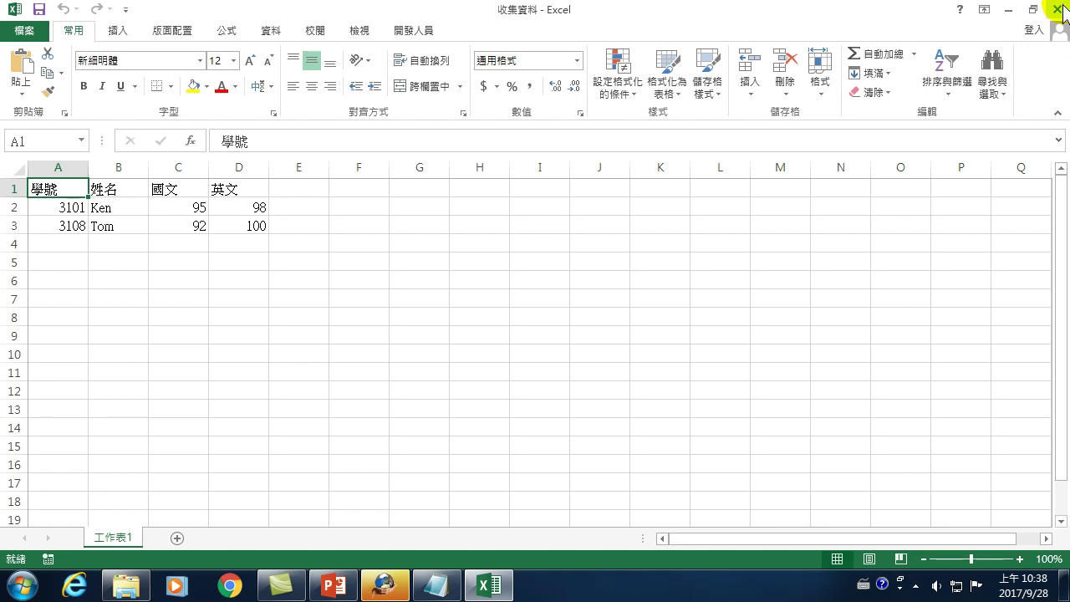
left_click(1062, 10)
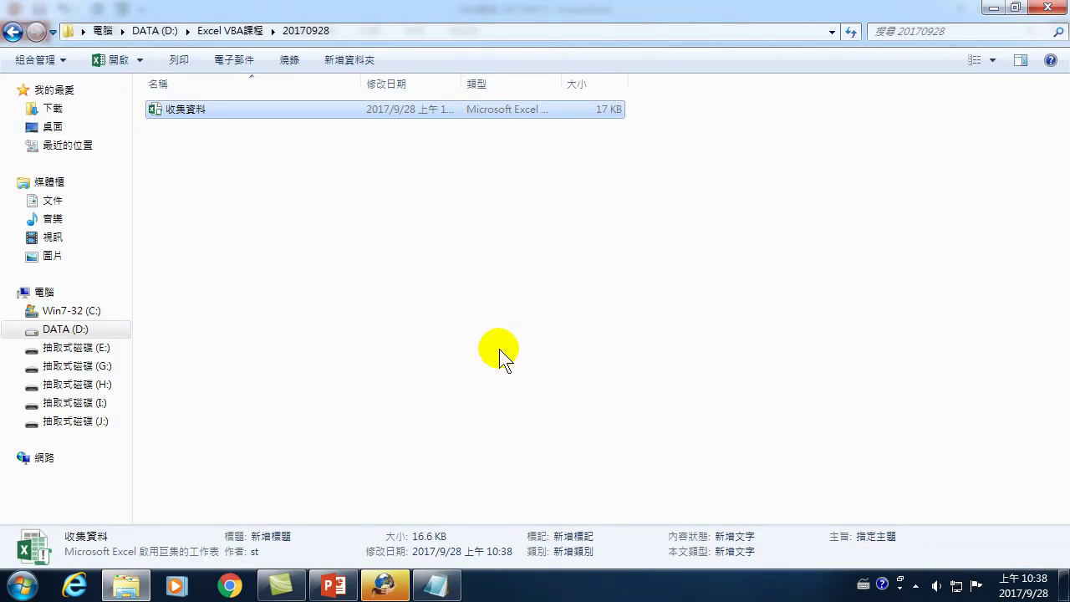